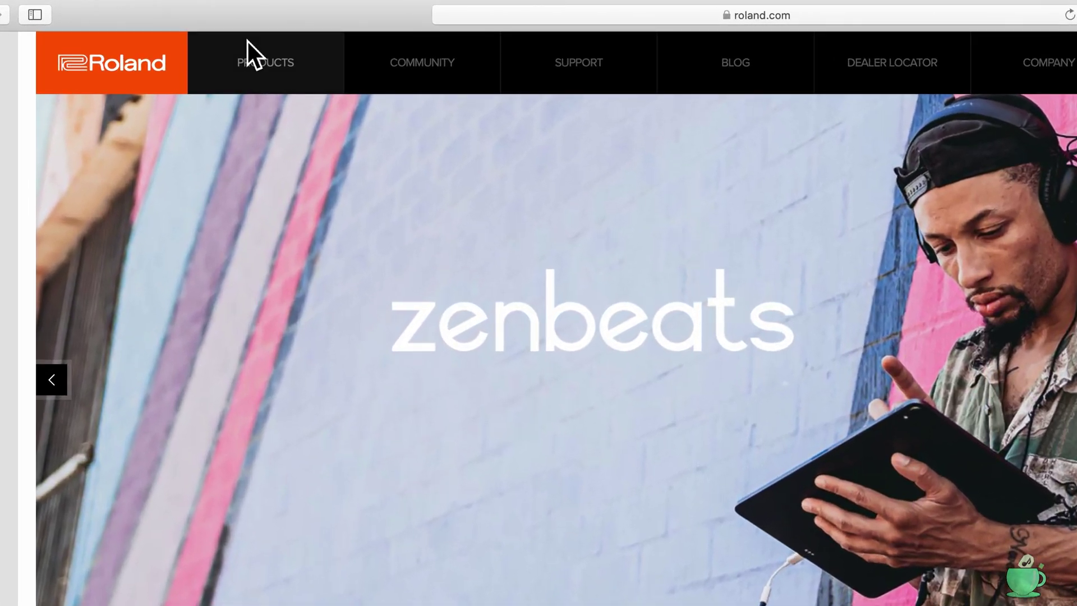
Go to the MC-101 product page under Products > AIRA & DJ
{"action": "left_click", "coordinate": [200, 43]}
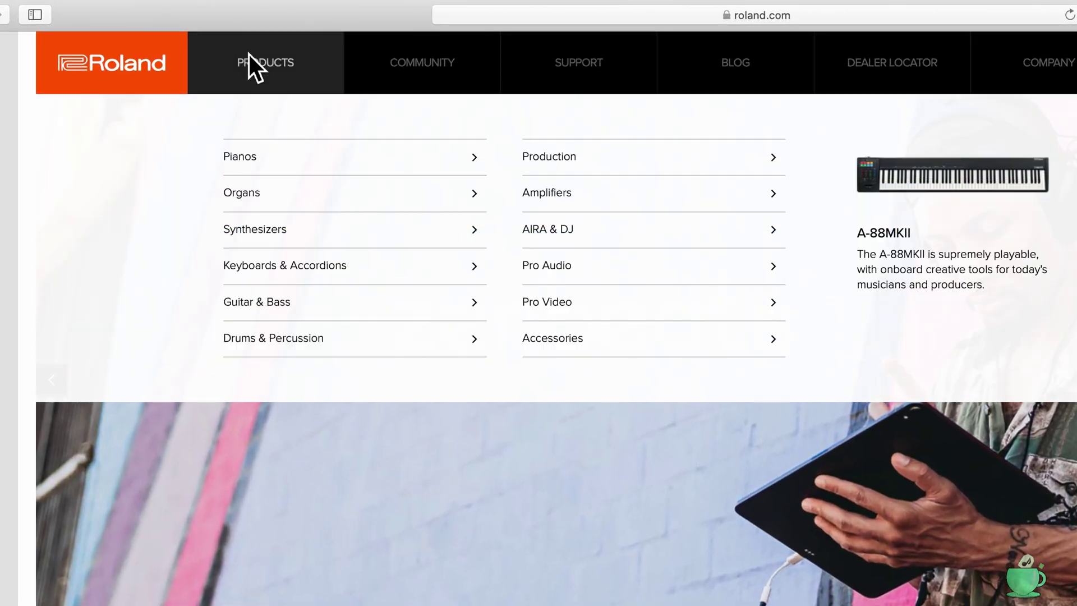
{"action": "left_click", "coordinate": [545, 232]}
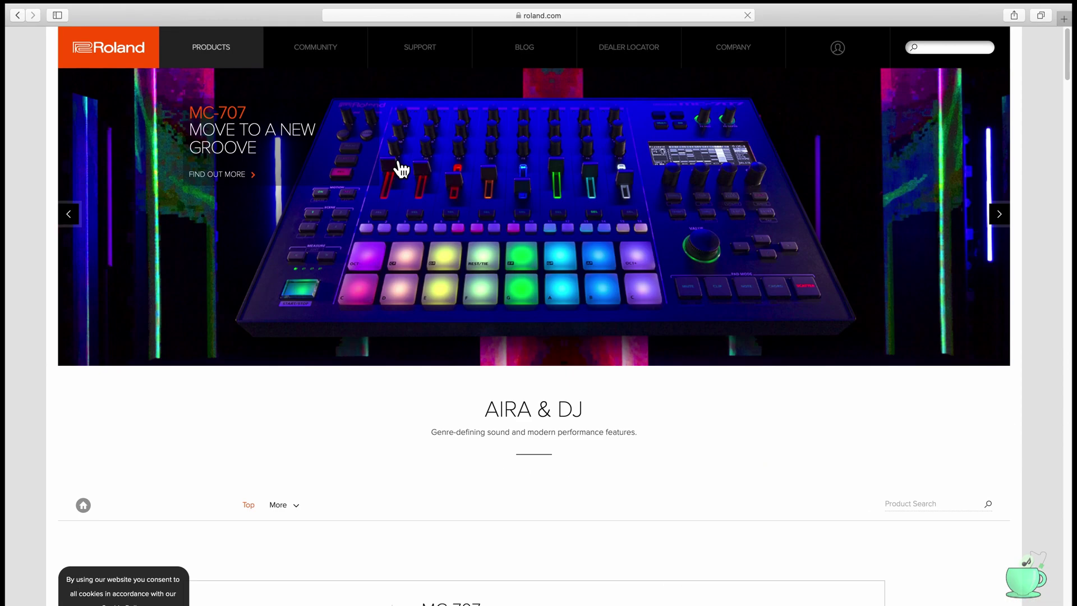
{"action": "scroll", "coordinate": [404, 187], "scroll_direction": "down", "scroll_amount": 6}
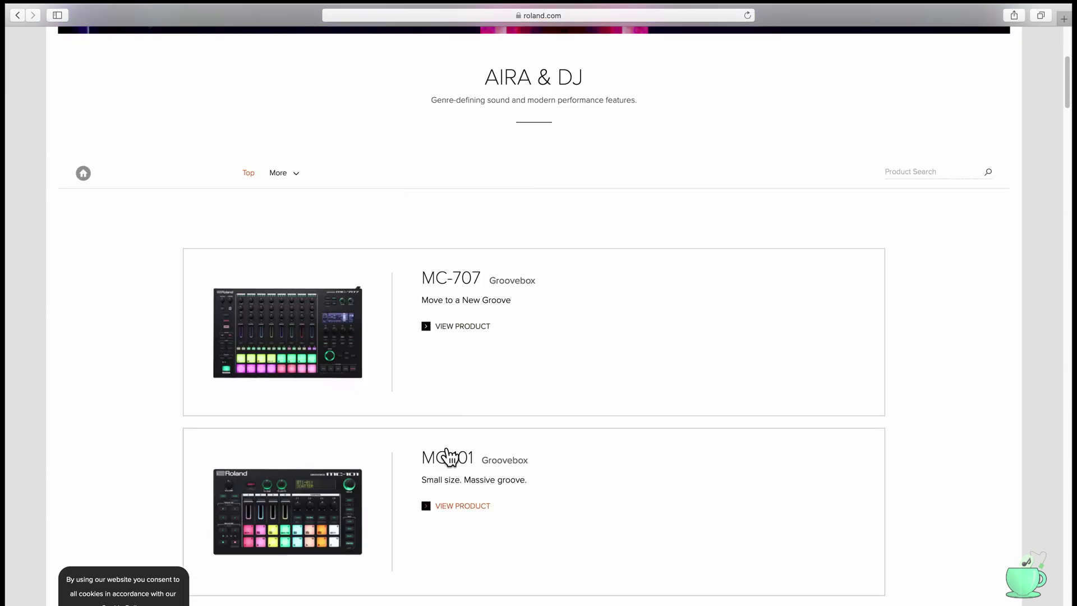
{"action": "left_click", "coordinate": [455, 499]}
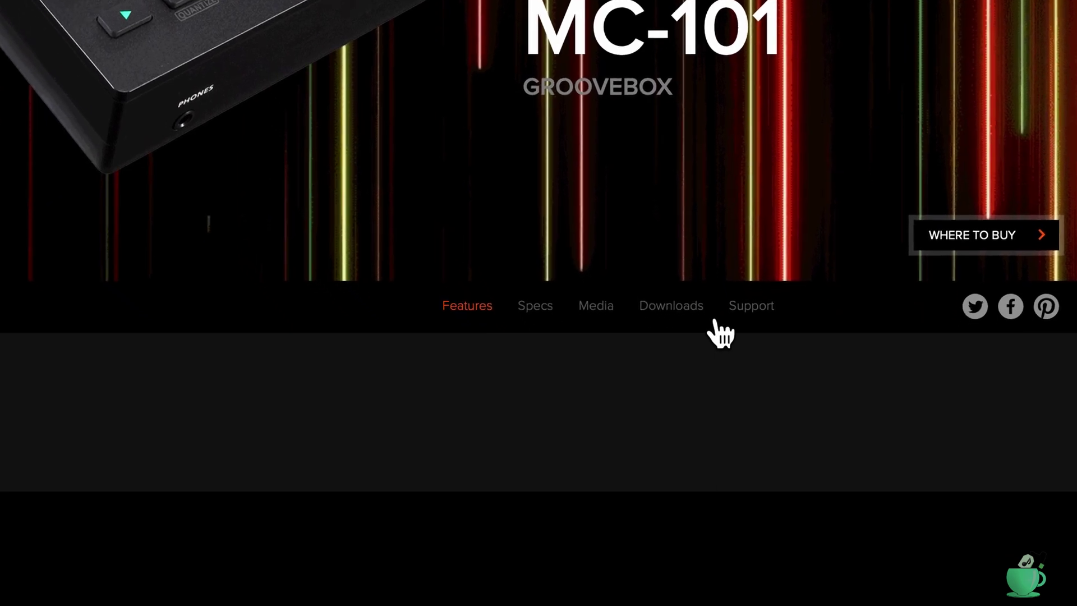
Accept the licence for the MC-101 macOS 10.15 driver and download it
{"action": "left_click", "coordinate": [715, 321]}
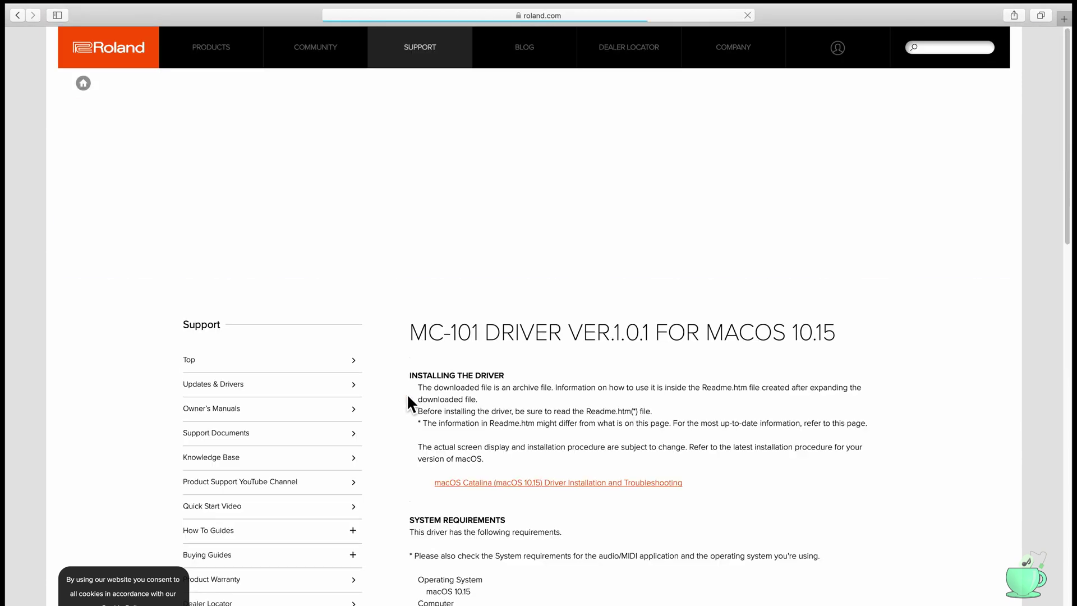
{"action": "scroll", "coordinate": [406, 392], "scroll_direction": "down", "scroll_amount": 10}
{"action": "scroll", "coordinate": [407, 395], "scroll_direction": "down", "scroll_amount": 3}
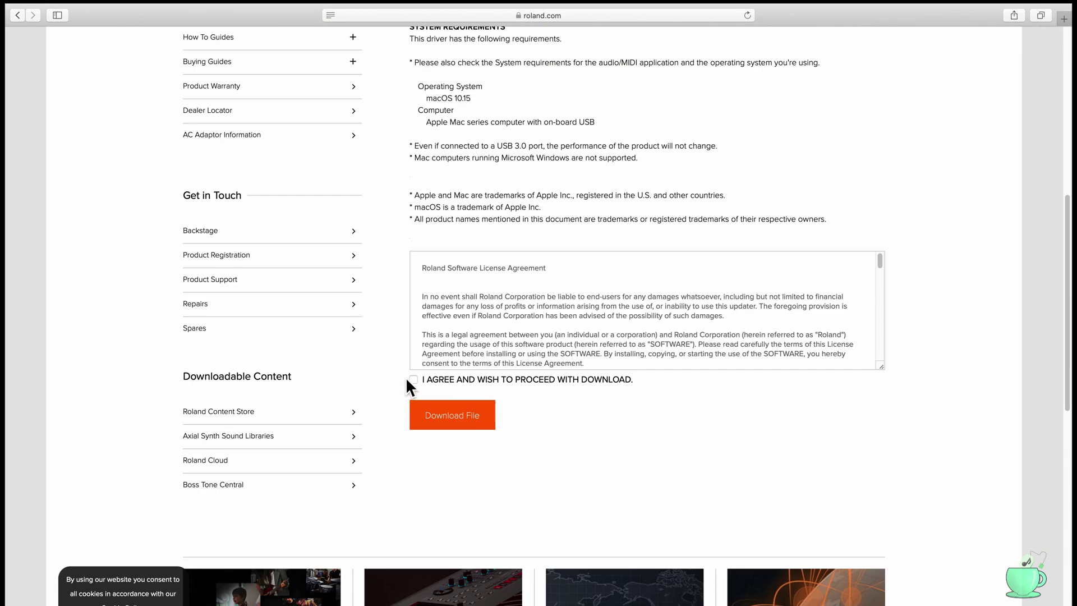
{"action": "left_click", "coordinate": [413, 383]}
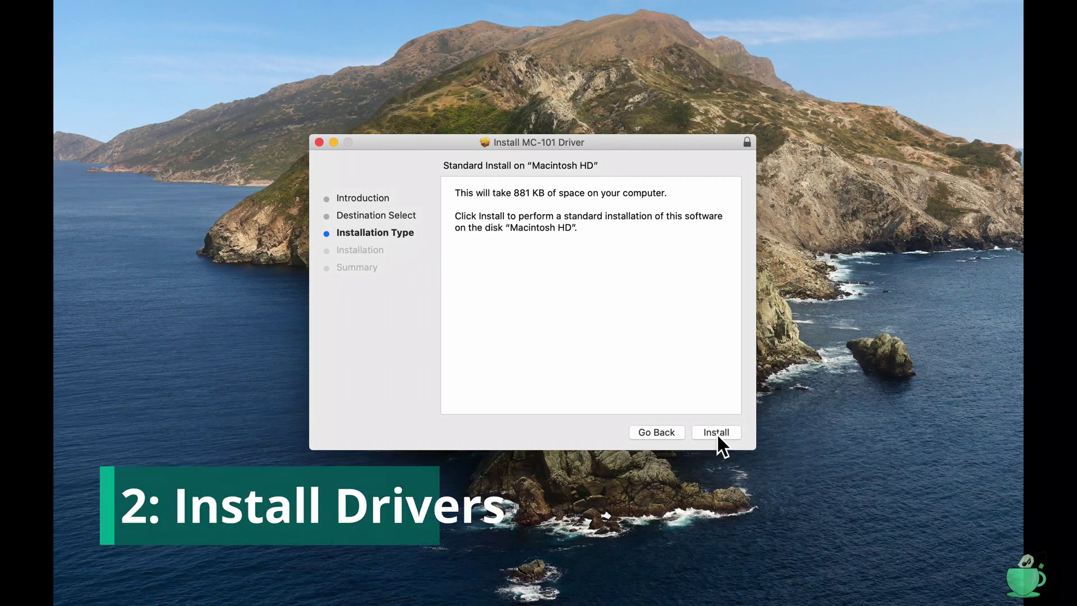
Install the MC-101 Driver on Macintosh HD, confirming the restart warning and authorization
{"action": "left_click", "coordinate": [716, 432]}
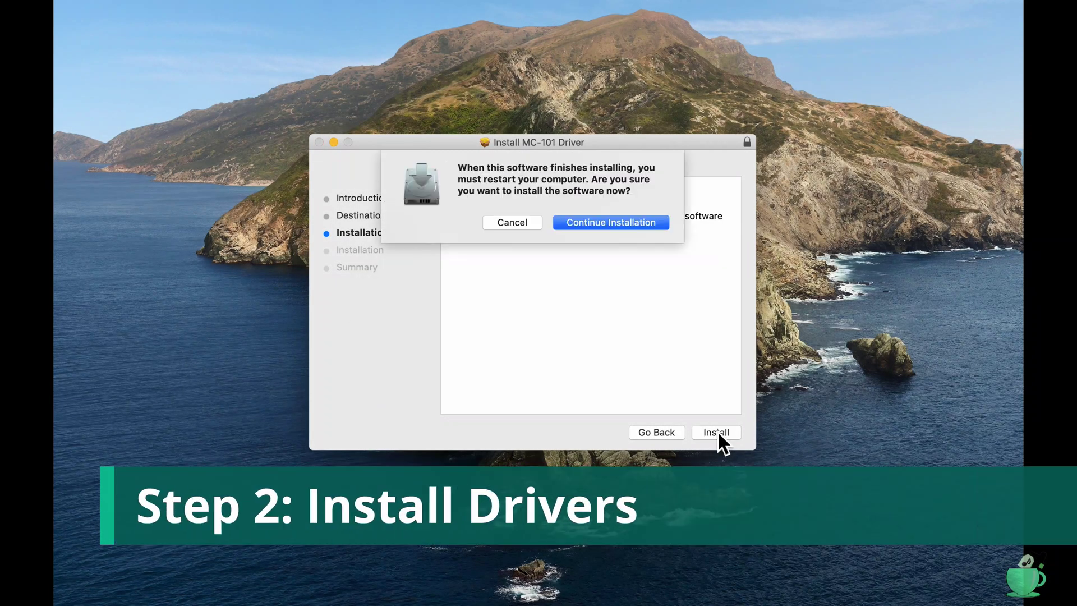
{"action": "left_click", "coordinate": [591, 221]}
{"action": "left_click", "coordinate": [629, 180]}
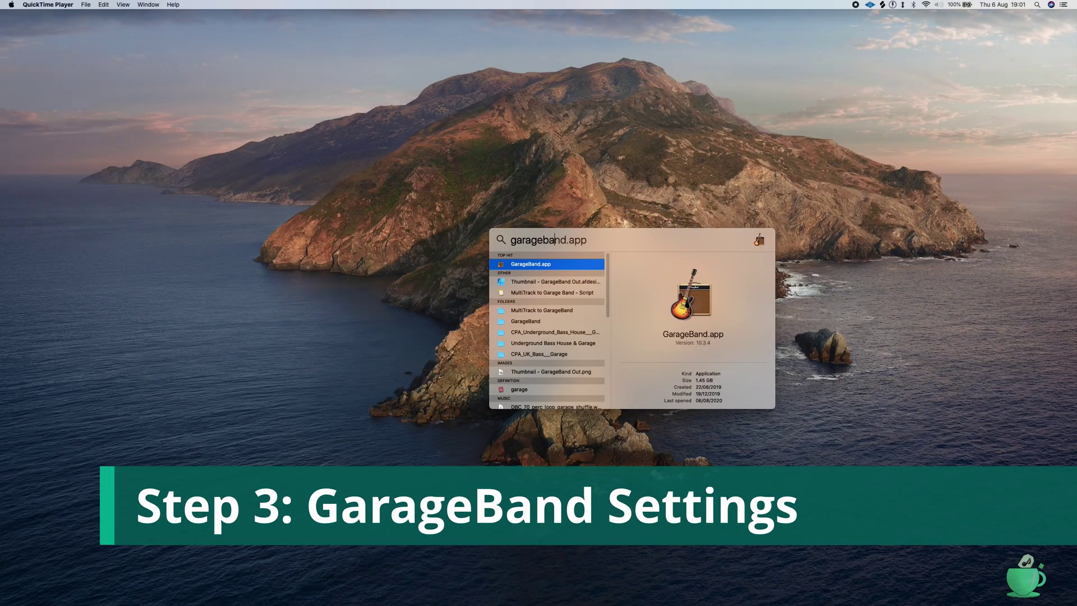
Launch GarageBand and create an Empty Project with a microphone Audio track
{"action": "key", "text": "Return"}
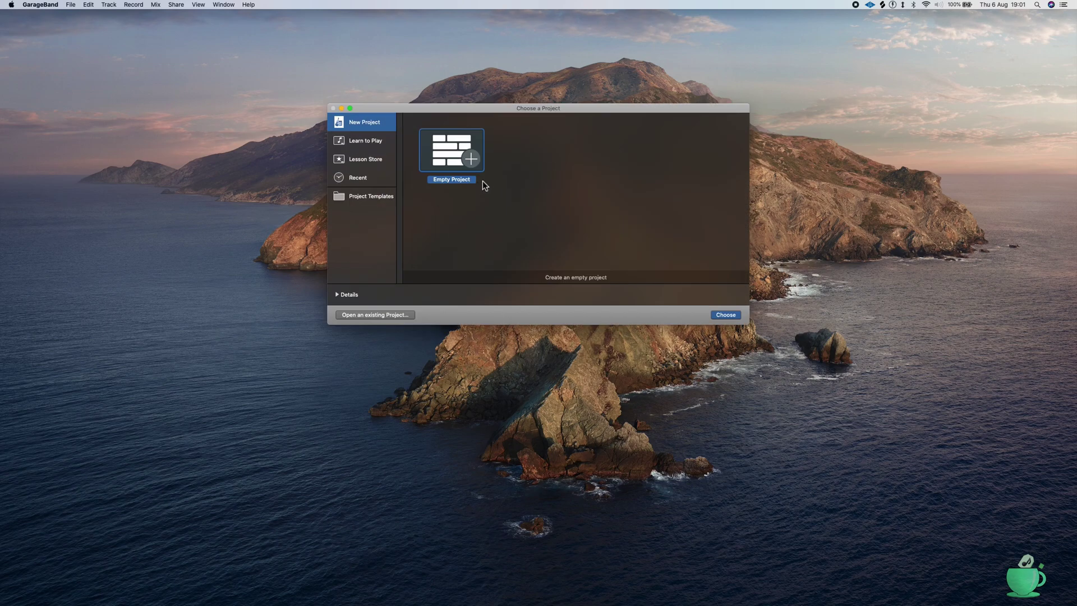
{"action": "double_click", "coordinate": [441, 162]}
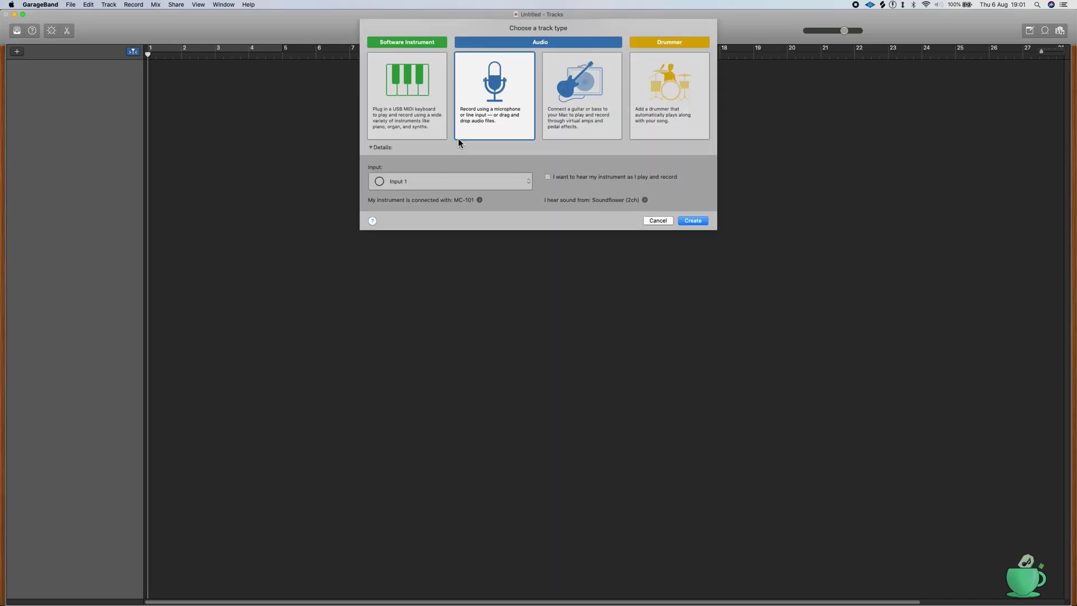
{"action": "left_click", "coordinate": [479, 116]}
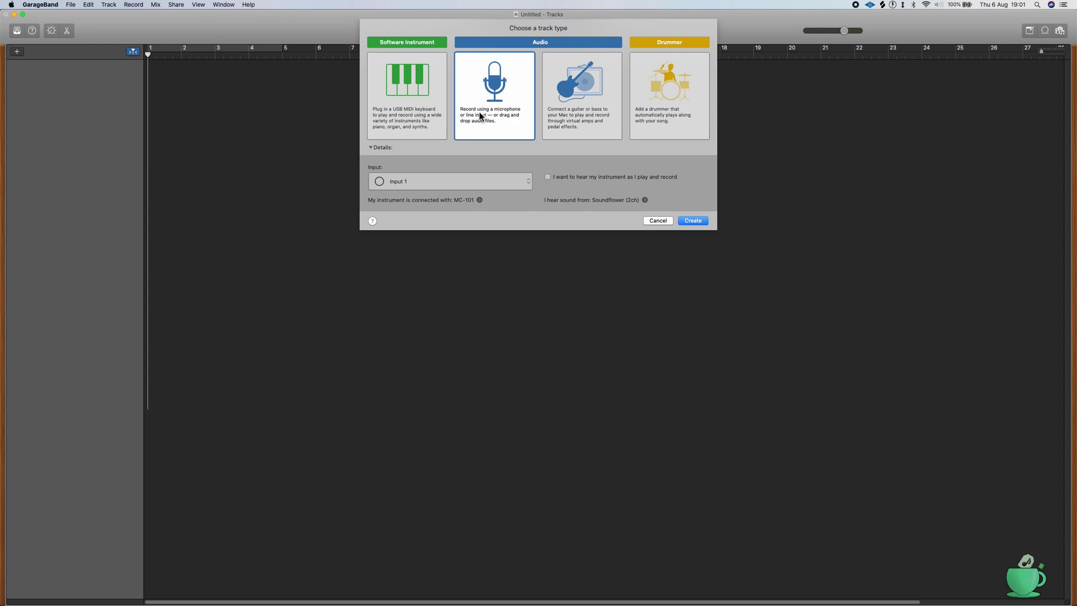
{"action": "double_click", "coordinate": [479, 116]}
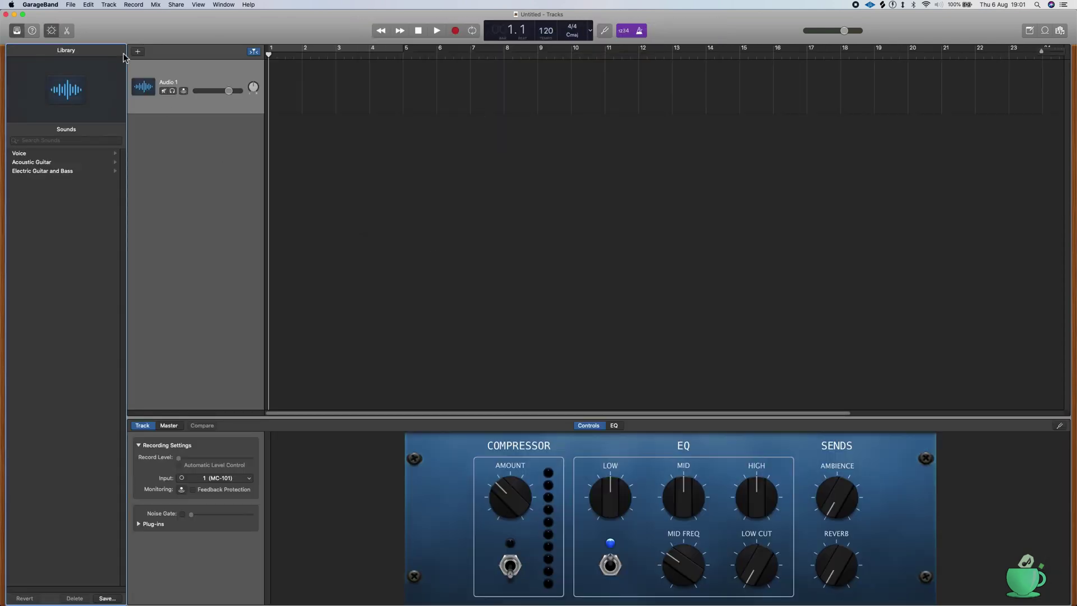
{"action": "left_click", "coordinate": [43, 4]}
Set the Input Device to MC-101 in GarageBand's Audio/MIDI preferences
{"action": "left_click", "coordinate": [47, 27]}
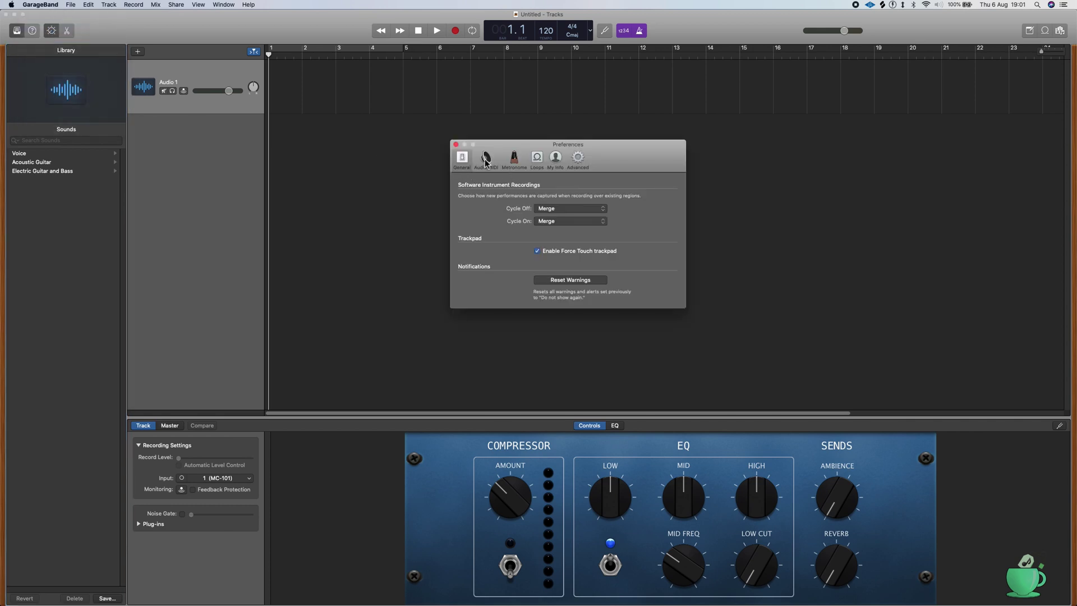
{"action": "left_click", "coordinate": [486, 160]}
{"action": "left_click", "coordinate": [546, 213]}
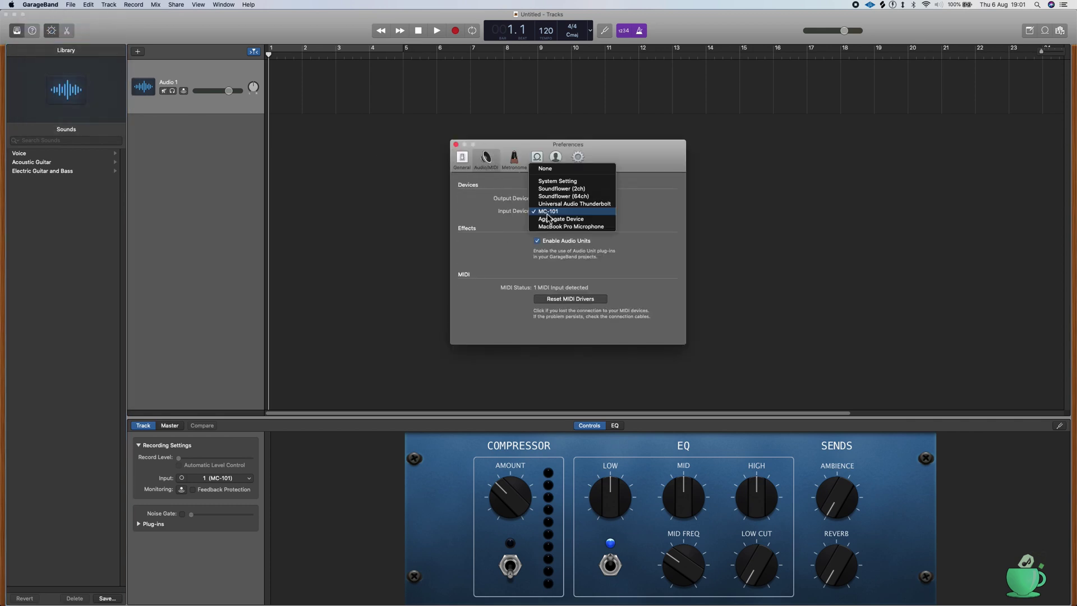
{"action": "left_click", "coordinate": [547, 212]}
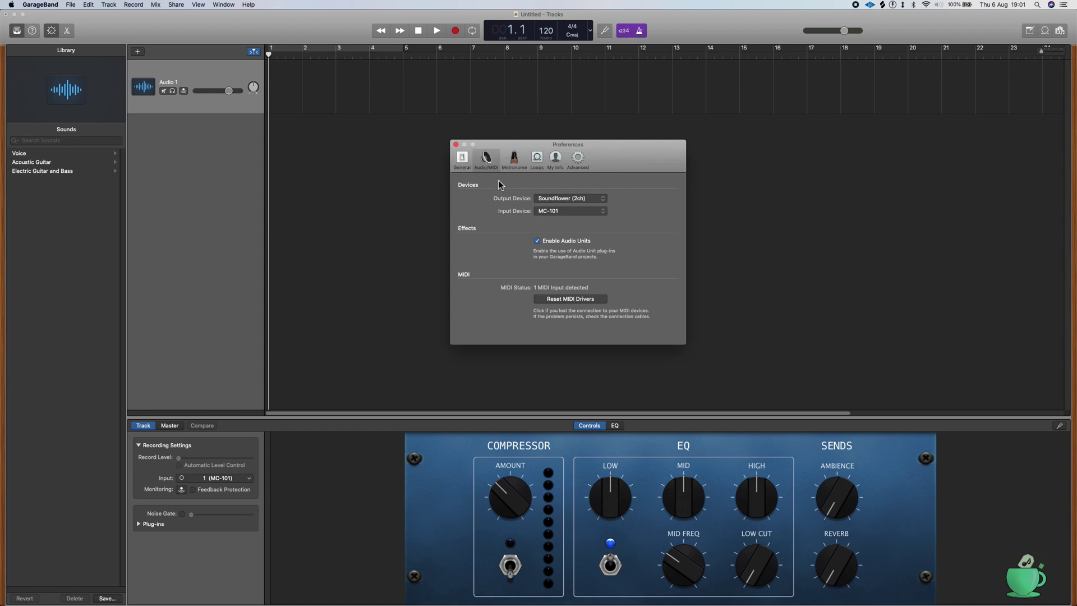
{"action": "left_click", "coordinate": [455, 145]}
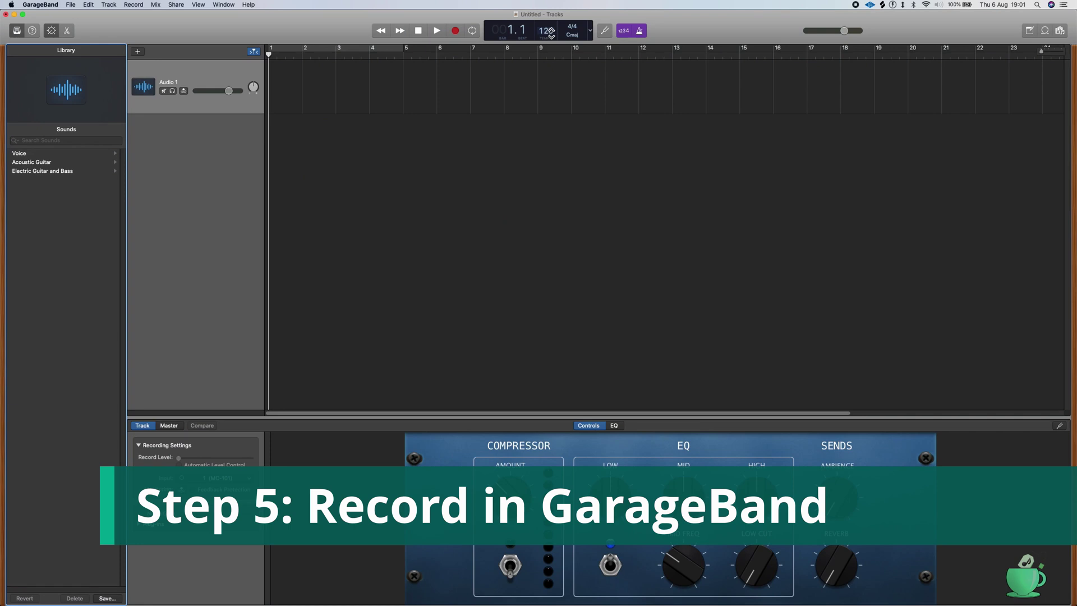
{"action": "double_click", "coordinate": [548, 31]}
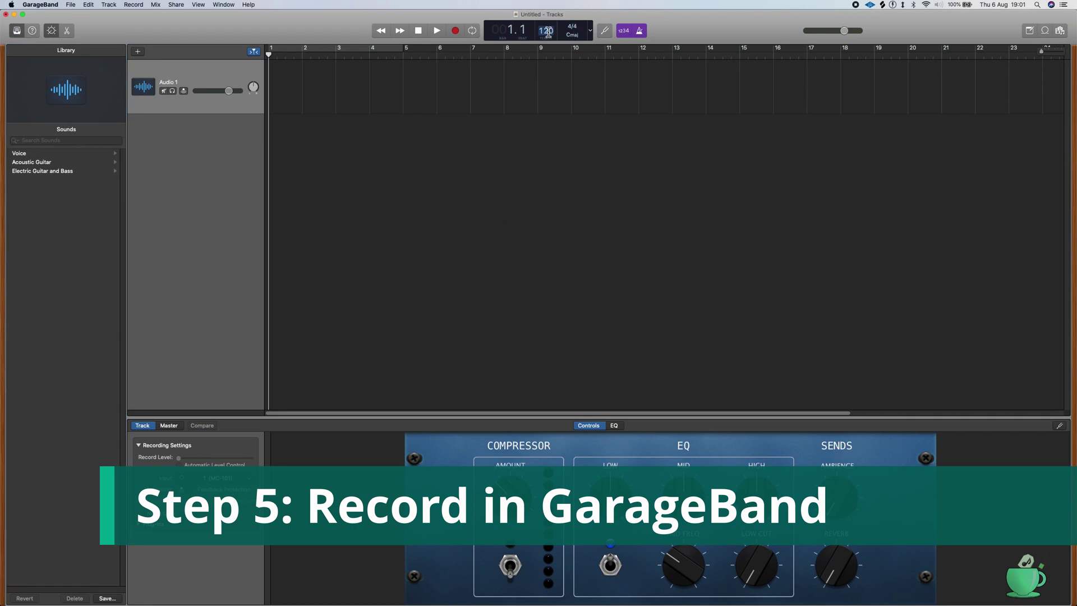
Set the project tempo to 83 and add four more audio tracks
{"action": "type", "text": "83"}
{"action": "key", "text": "Return"}
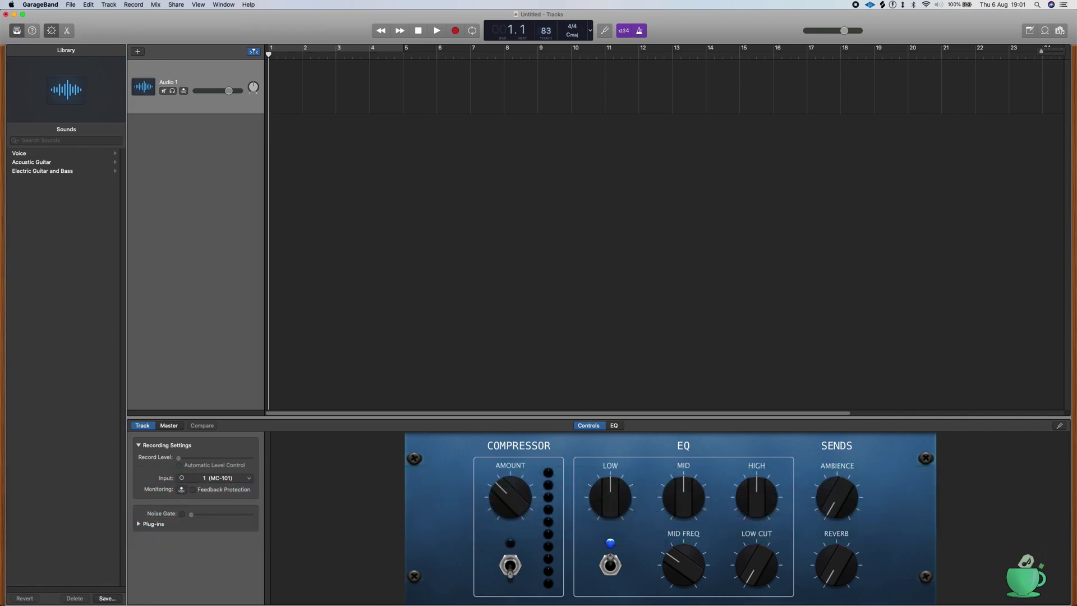
{"action": "right_click", "coordinate": [201, 161]}
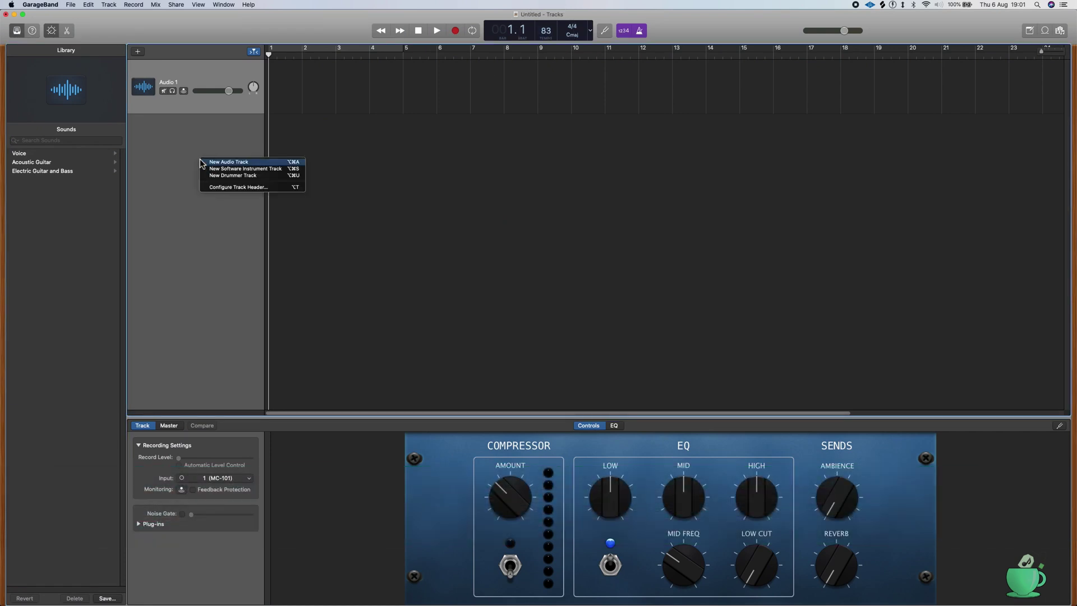
{"action": "left_click", "coordinate": [225, 162]}
{"action": "right_click", "coordinate": [195, 207]}
{"action": "left_click", "coordinate": [218, 210]}
{"action": "right_click", "coordinate": [195, 267]}
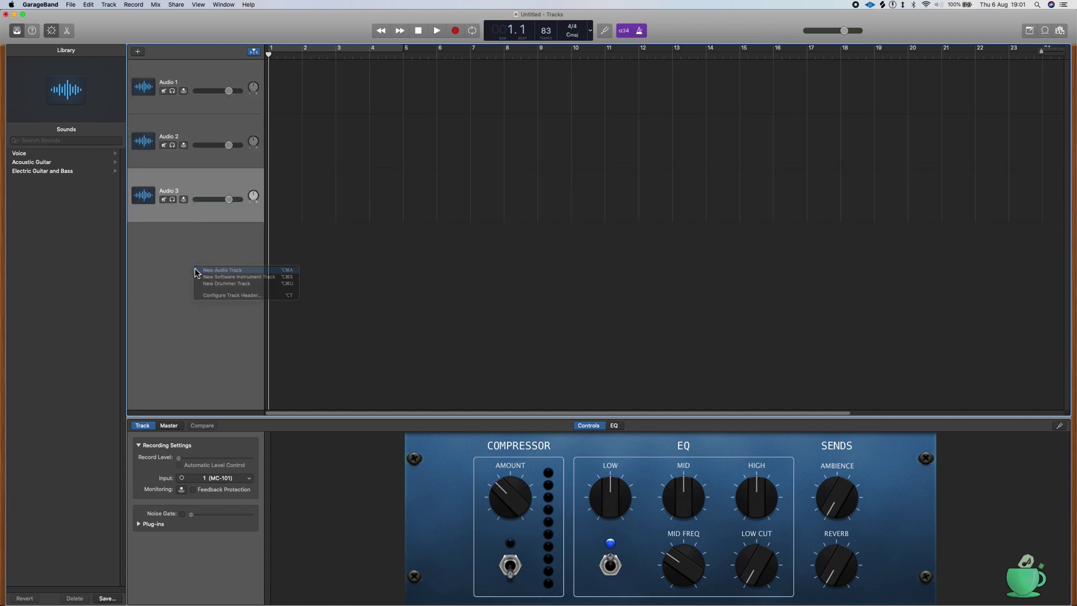
{"action": "left_click", "coordinate": [219, 269]}
{"action": "right_click", "coordinate": [200, 309]}
{"action": "left_click", "coordinate": [201, 312]}
Rename the first two tracks to Master and Track 1
{"action": "double_click", "coordinate": [168, 82]}
{"action": "type", "text": "Master"}
{"action": "key", "text": "Return"}
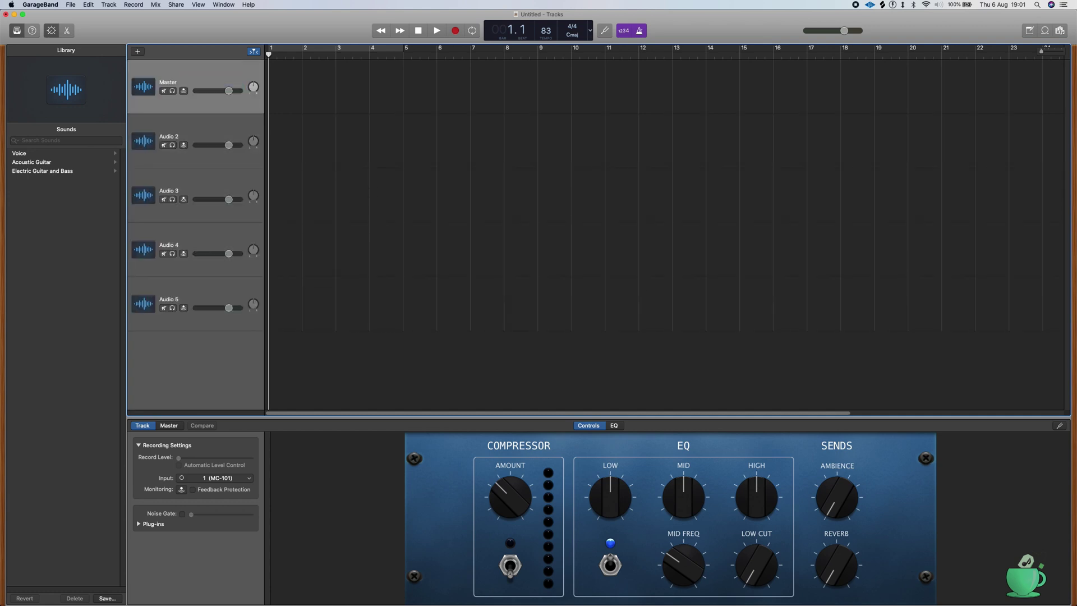
{"action": "double_click", "coordinate": [169, 136]}
{"action": "type", "text": "Track 1"}
{"action": "key", "text": "Return"}
Rename the remaining tracks to Track 2, Track 3 and Track 4
{"action": "double_click", "coordinate": [174, 191]}
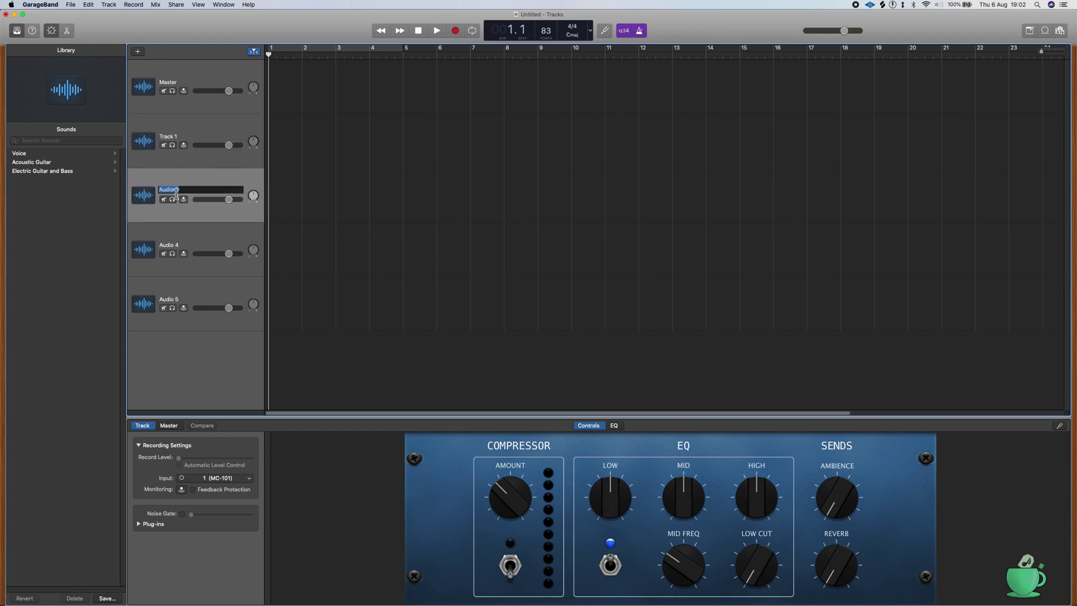
{"action": "key", "text": "Return"}
{"action": "double_click", "coordinate": [168, 245]}
{"action": "type", "text": "Track 3"}
{"action": "key", "text": "Return"}
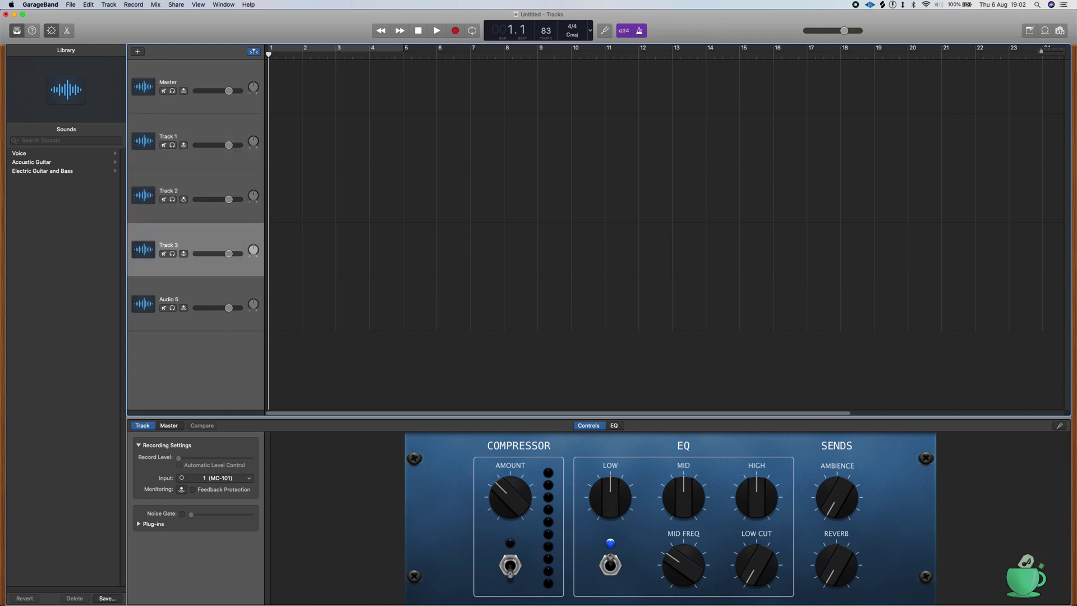
{"action": "double_click", "coordinate": [181, 298]}
{"action": "type", "text": "Track 4"}
{"action": "key", "text": "Return"}
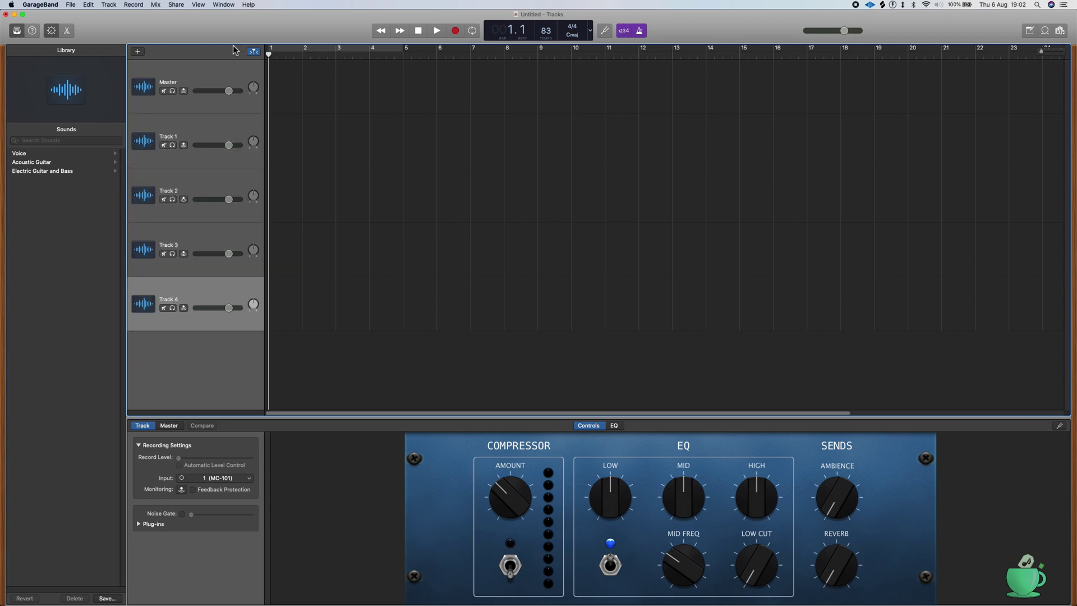
{"action": "left_click", "coordinate": [200, 78]}
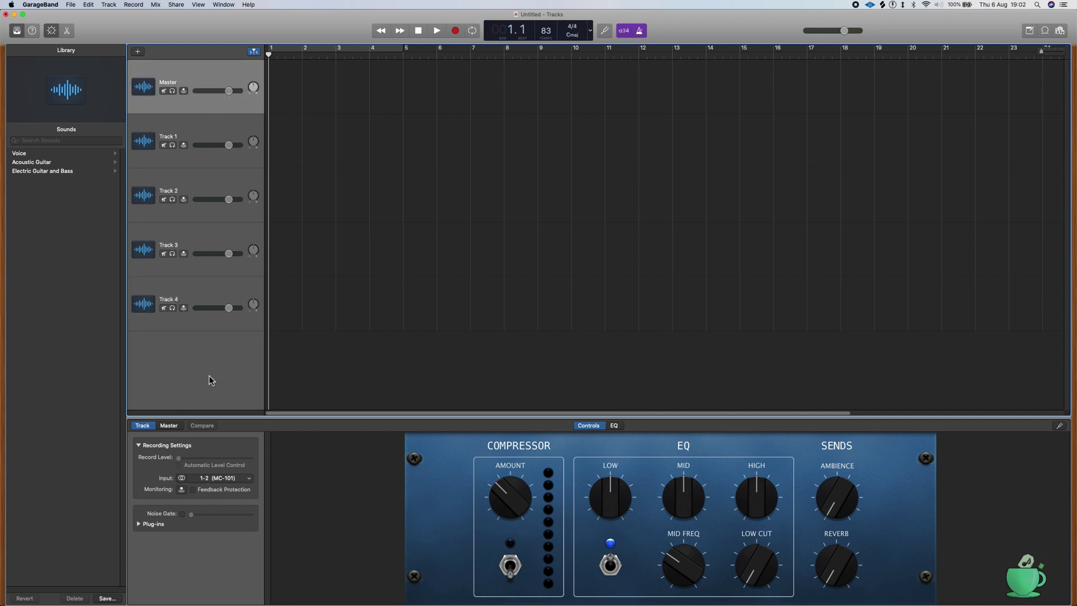
Set Track 1 to stereo input 3-4 and Track 2 to 5-6 (MC-101)
{"action": "left_click", "coordinate": [190, 131]}
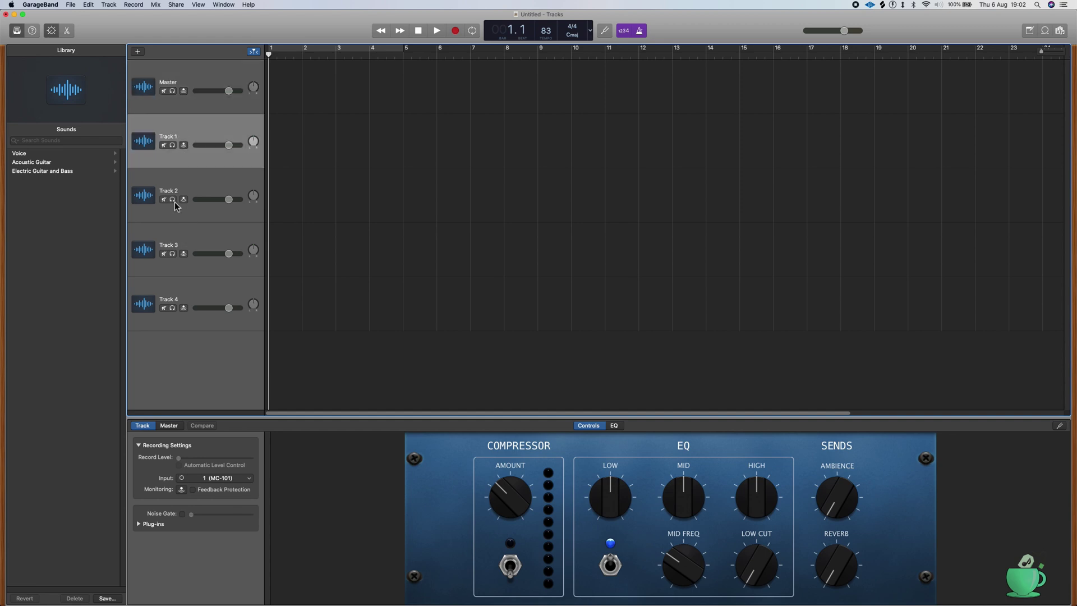
{"action": "left_click", "coordinate": [184, 481]}
{"action": "left_click", "coordinate": [222, 477]}
{"action": "left_click", "coordinate": [216, 508]}
{"action": "left_click", "coordinate": [193, 174]}
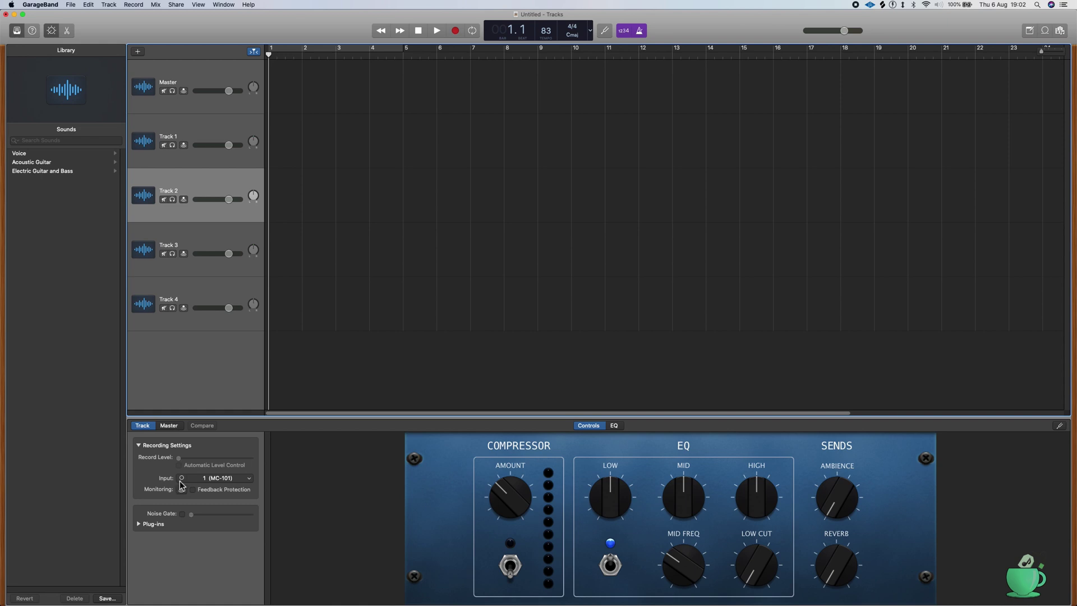
{"action": "left_click", "coordinate": [206, 480]}
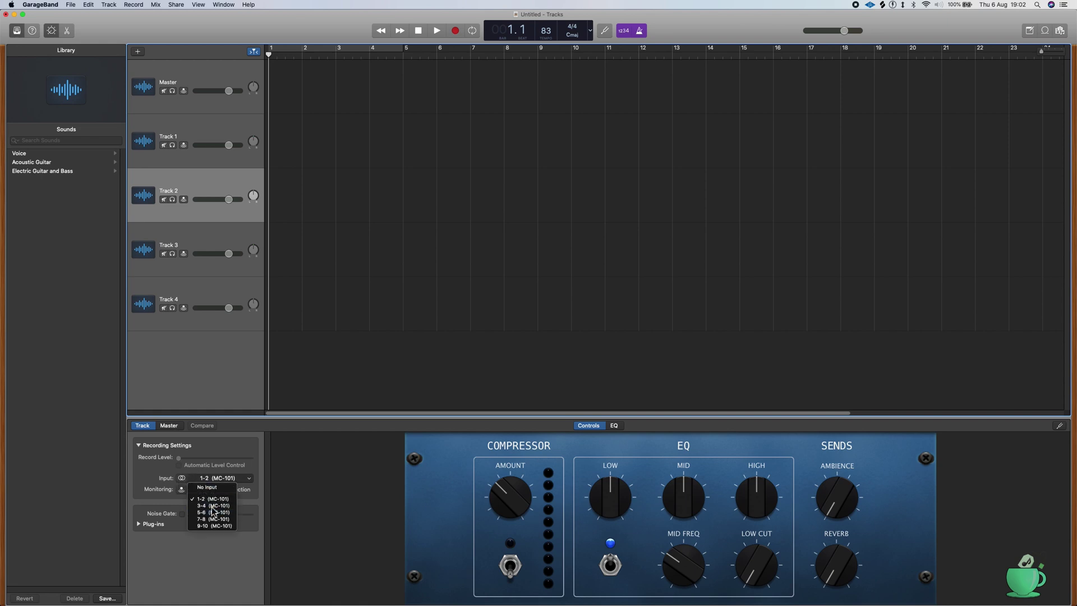
{"action": "left_click", "coordinate": [213, 511]}
Set Track 3 to input 7-8 and Track 4 to stereo 9-10 (MC-101)
{"action": "left_click", "coordinate": [195, 229]}
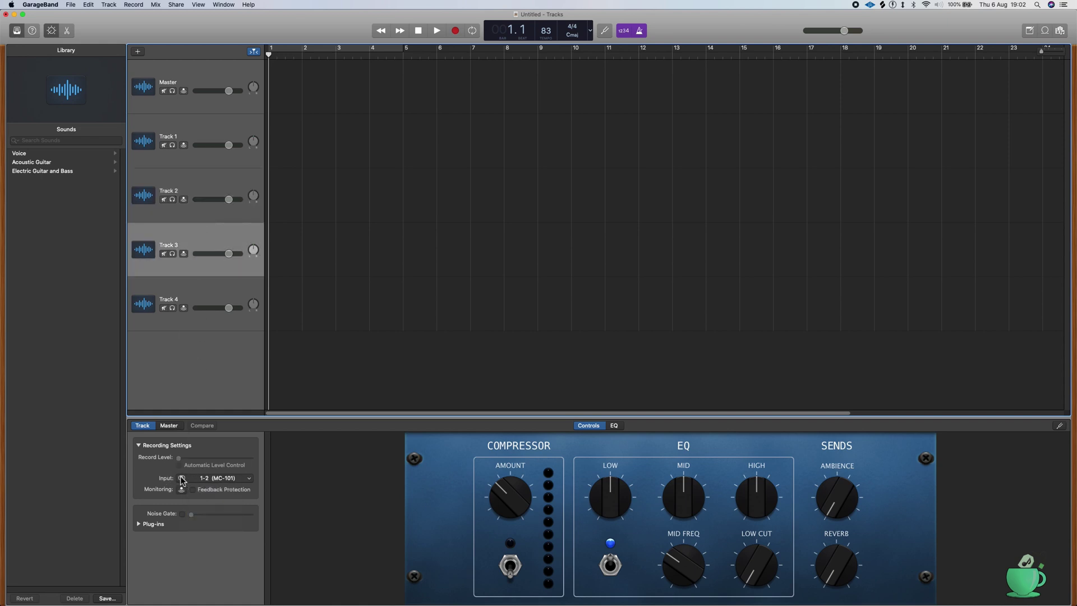
{"action": "left_click", "coordinate": [214, 480]}
{"action": "left_click", "coordinate": [210, 517]}
{"action": "left_click", "coordinate": [203, 290]}
{"action": "left_click", "coordinate": [181, 478]}
{"action": "left_click", "coordinate": [218, 478]}
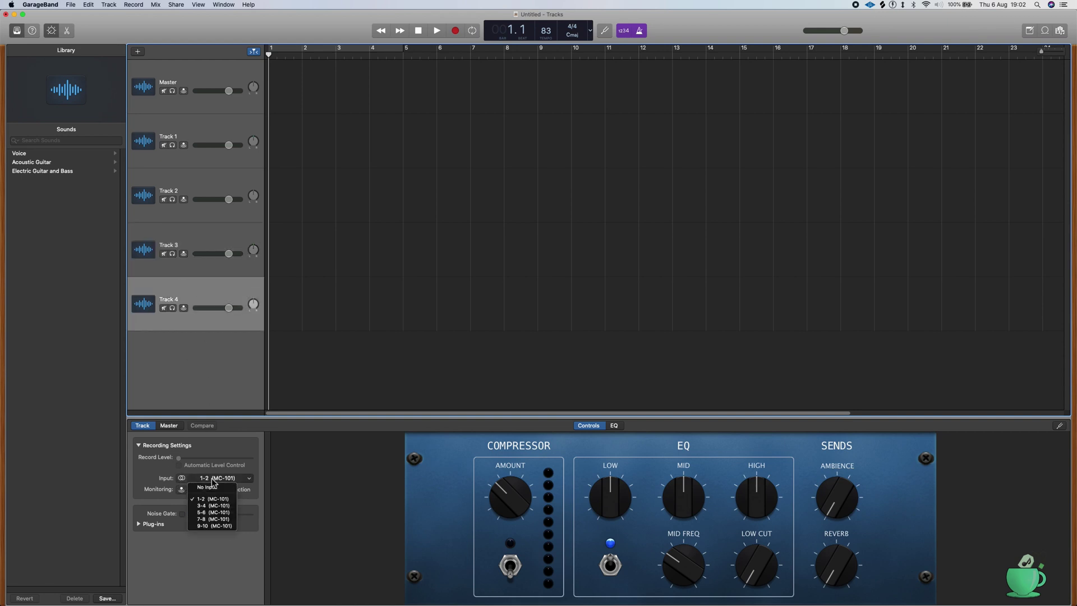
{"action": "left_click", "coordinate": [213, 528]}
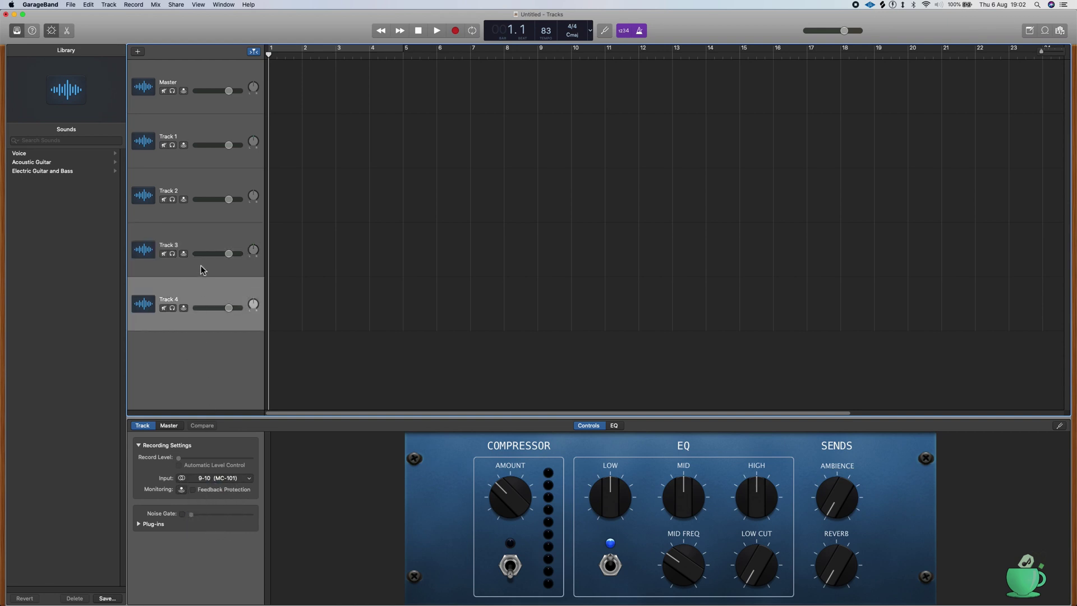
{"action": "right_click", "coordinate": [212, 77]}
Add Record Enable and Input Monitoring buttons to the track headers
{"action": "left_click", "coordinate": [230, 129]}
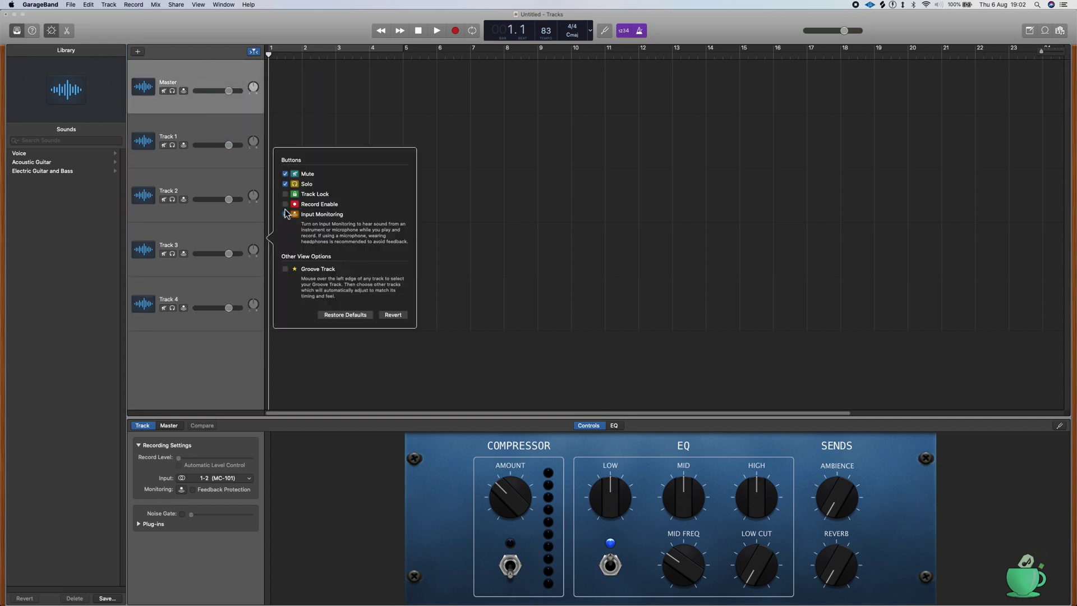
{"action": "left_click", "coordinate": [285, 214]}
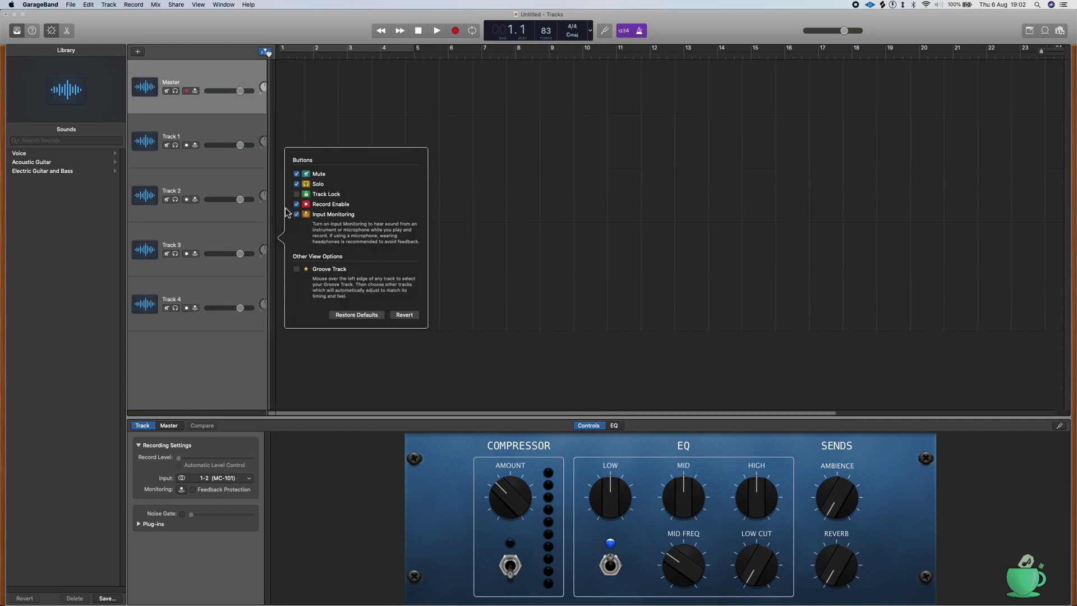
{"action": "left_click", "coordinate": [349, 363]}
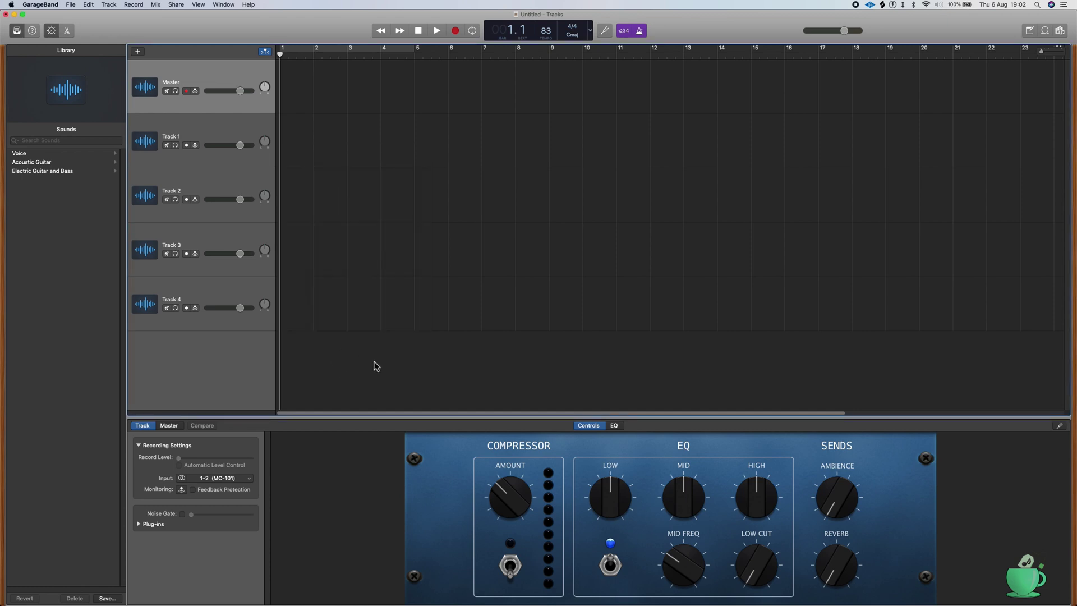
Arm Tracks 1, 2, 3 and 4 for recording
{"action": "left_click", "coordinate": [186, 145]}
{"action": "left_click", "coordinate": [187, 200]}
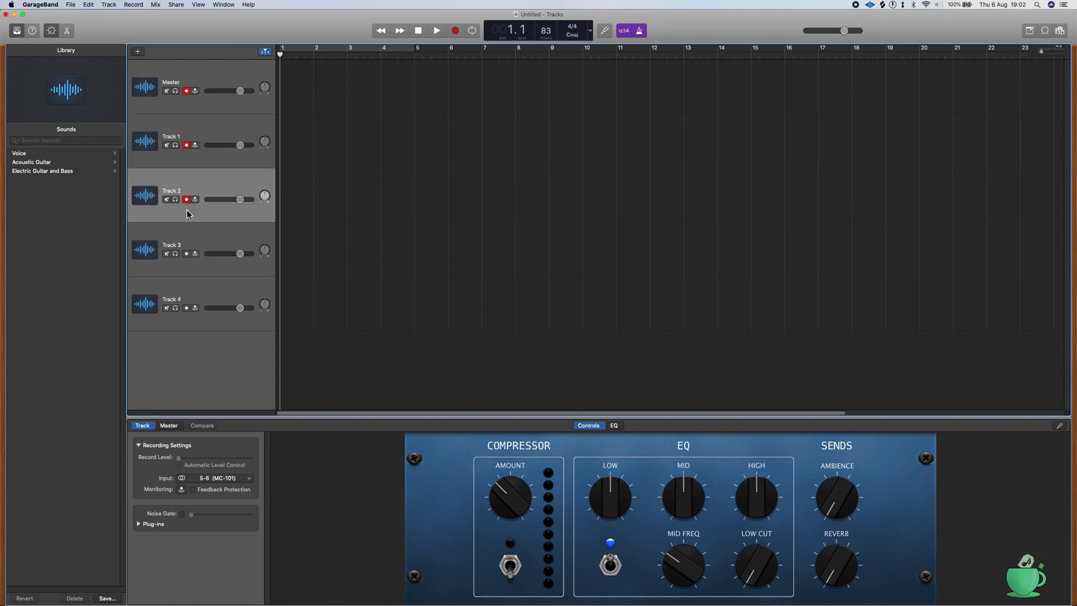
{"action": "left_click", "coordinate": [187, 254]}
{"action": "left_click", "coordinate": [186, 308]}
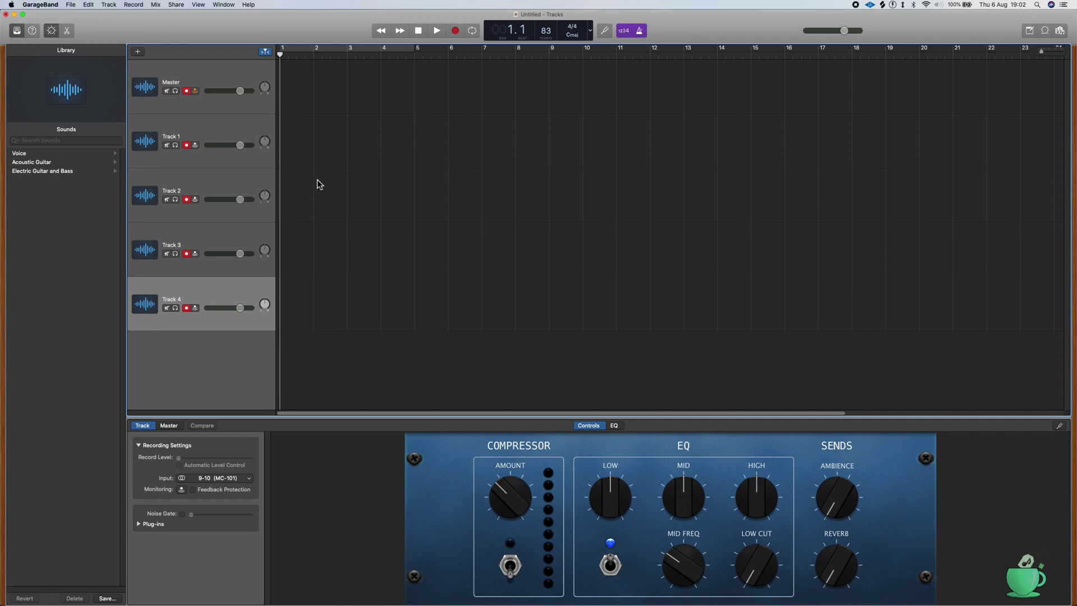
Record about six bars of MC-101 audio onto all five armed tracks
{"action": "left_click", "coordinate": [455, 31]}
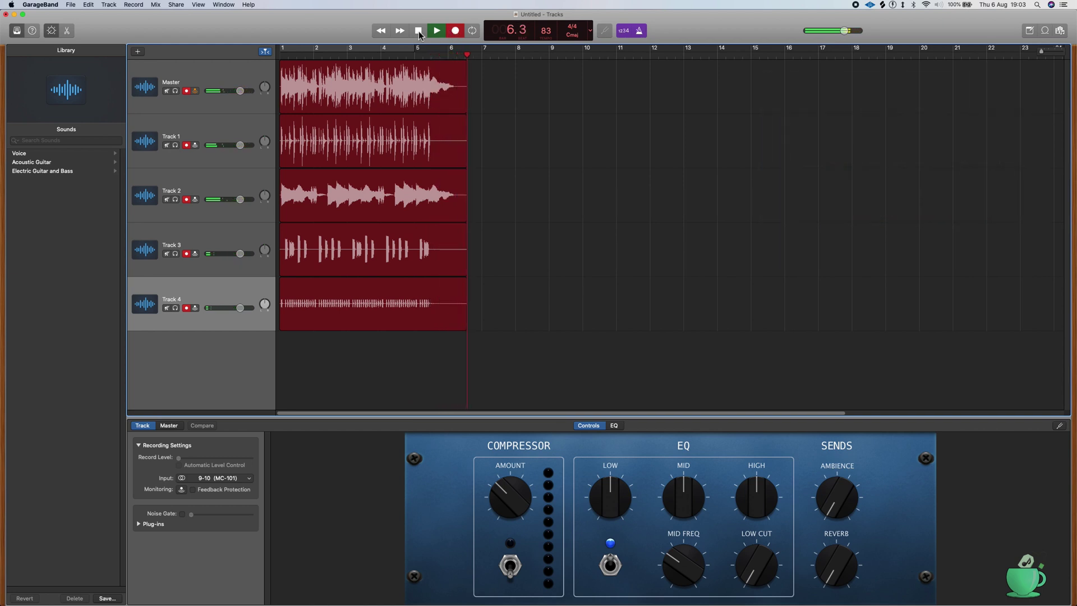
{"action": "left_click", "coordinate": [419, 31]}
Cycle playback from the start and audition the Master track soloed
{"action": "left_click", "coordinate": [419, 30]}
{"action": "left_click", "coordinate": [473, 30]}
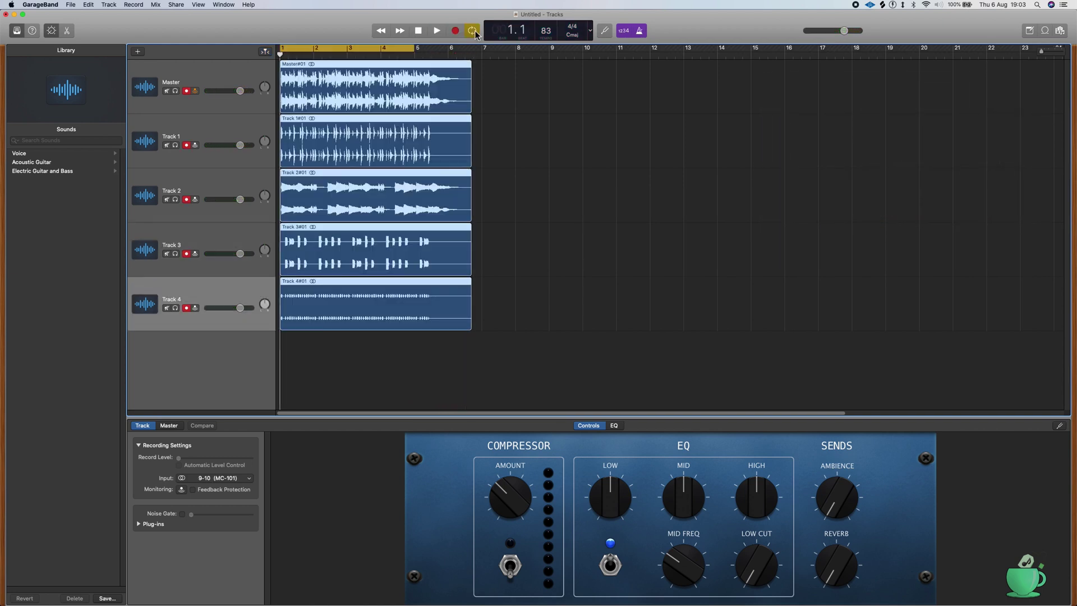
{"action": "left_click", "coordinate": [176, 92]}
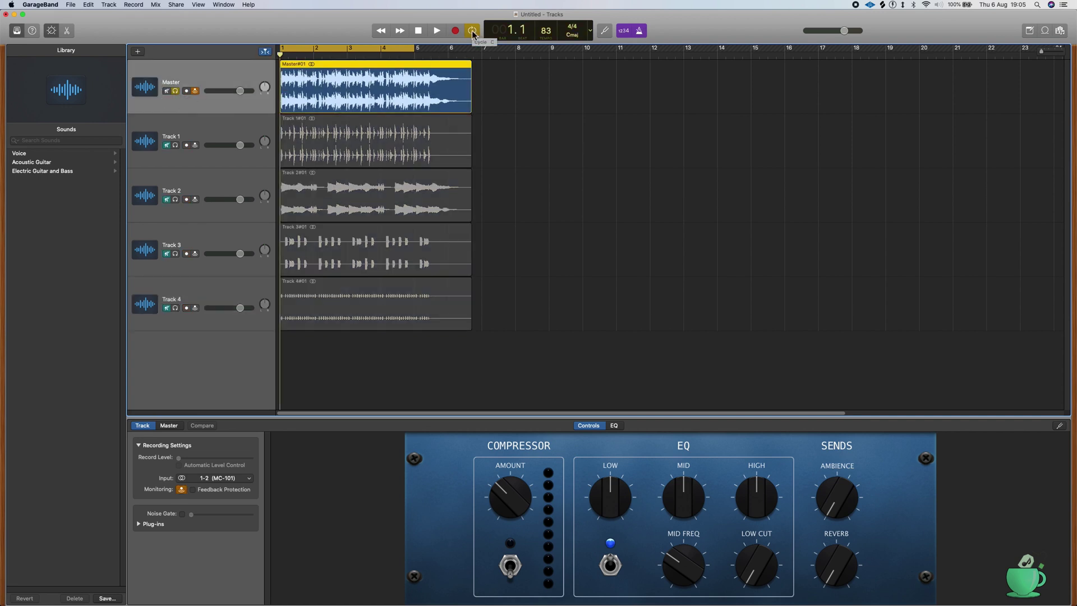
{"action": "left_click", "coordinate": [440, 32]}
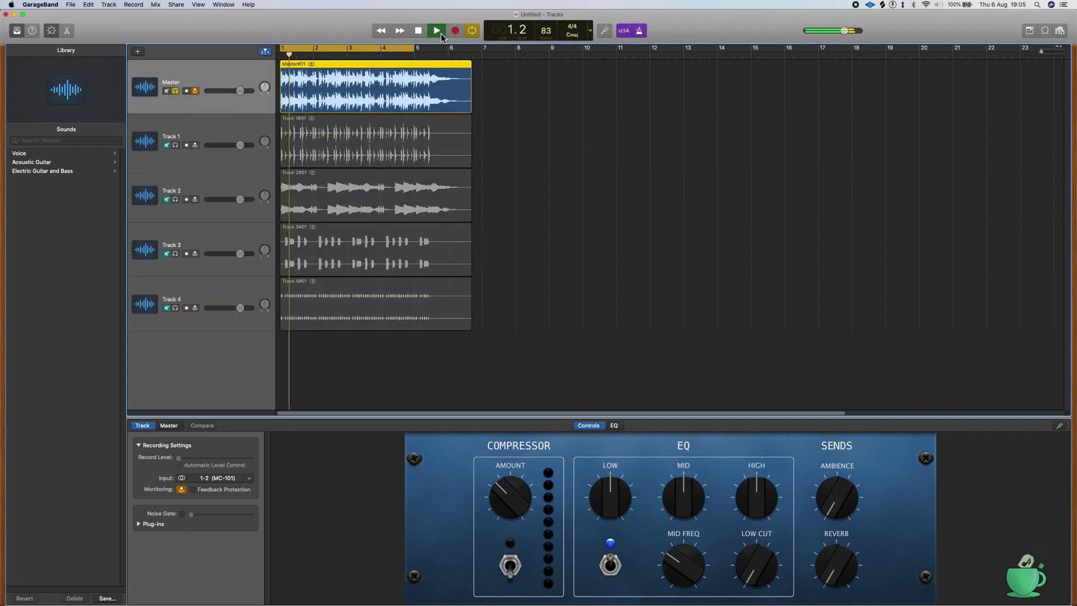
{"action": "left_click", "coordinate": [175, 91]}
Solo Tracks 1, 2, 3 and 4 one at a time, leaving Track 4 soloed
{"action": "left_click", "coordinate": [176, 145]}
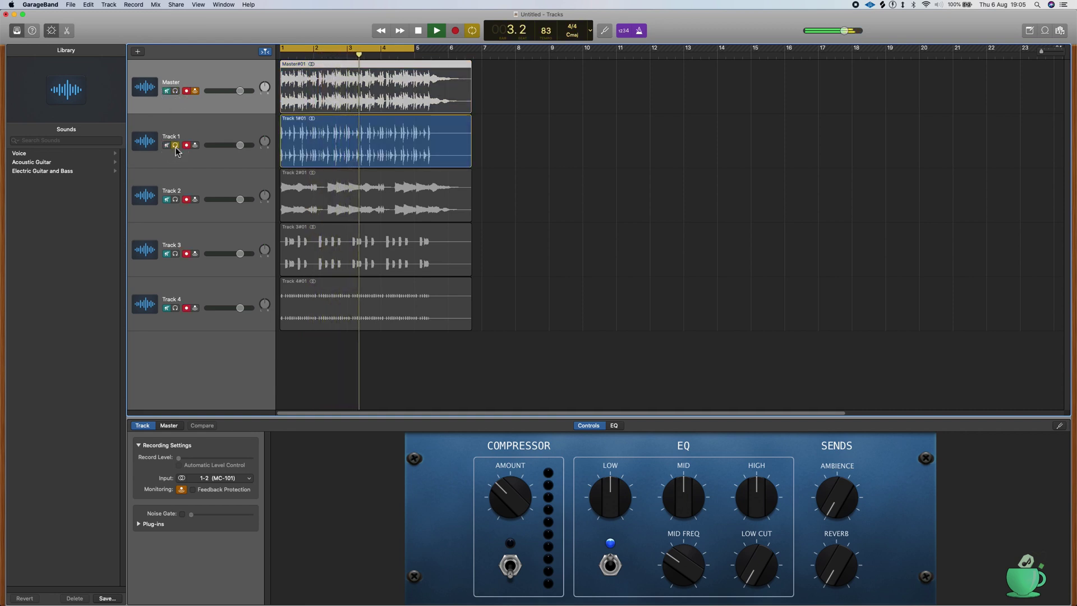
{"action": "left_click", "coordinate": [176, 145]}
{"action": "left_click", "coordinate": [175, 201]}
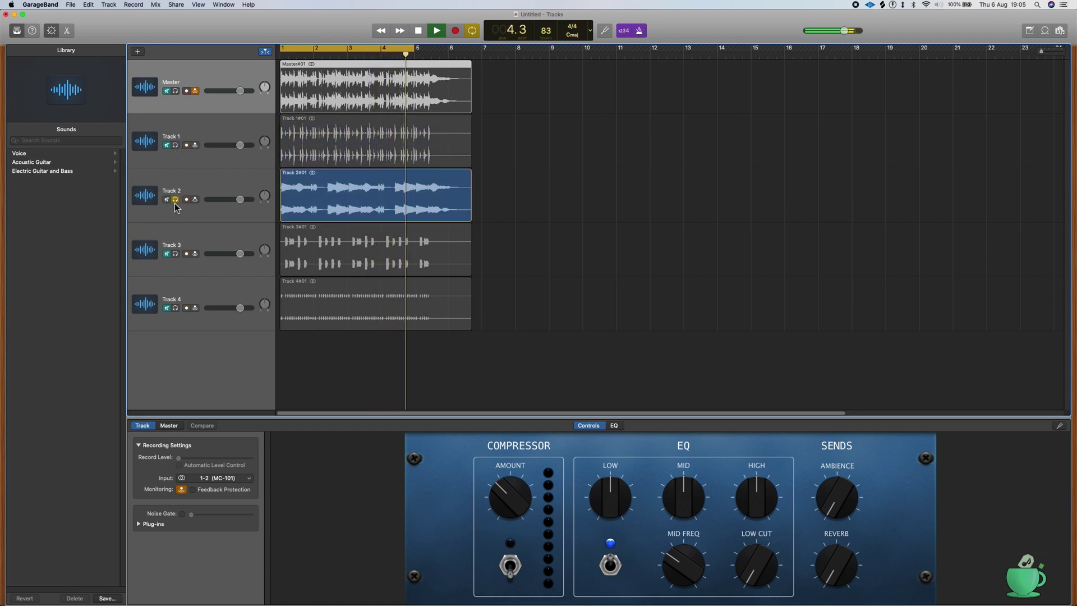
{"action": "left_click", "coordinate": [174, 199]}
{"action": "left_click", "coordinate": [176, 254]}
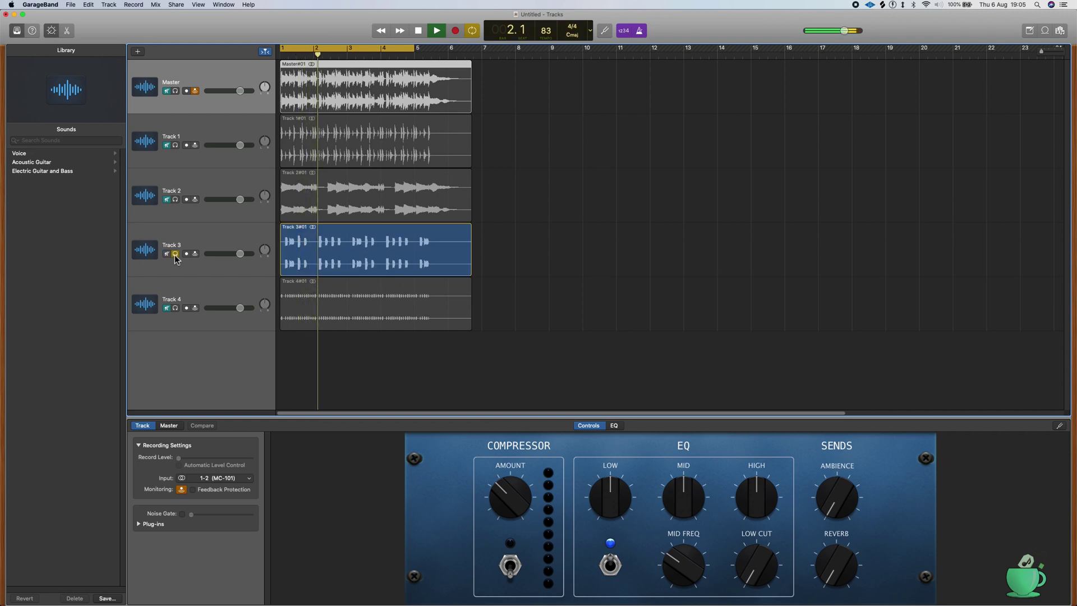
{"action": "left_click", "coordinate": [175, 253]}
{"action": "left_click", "coordinate": [175, 307]}
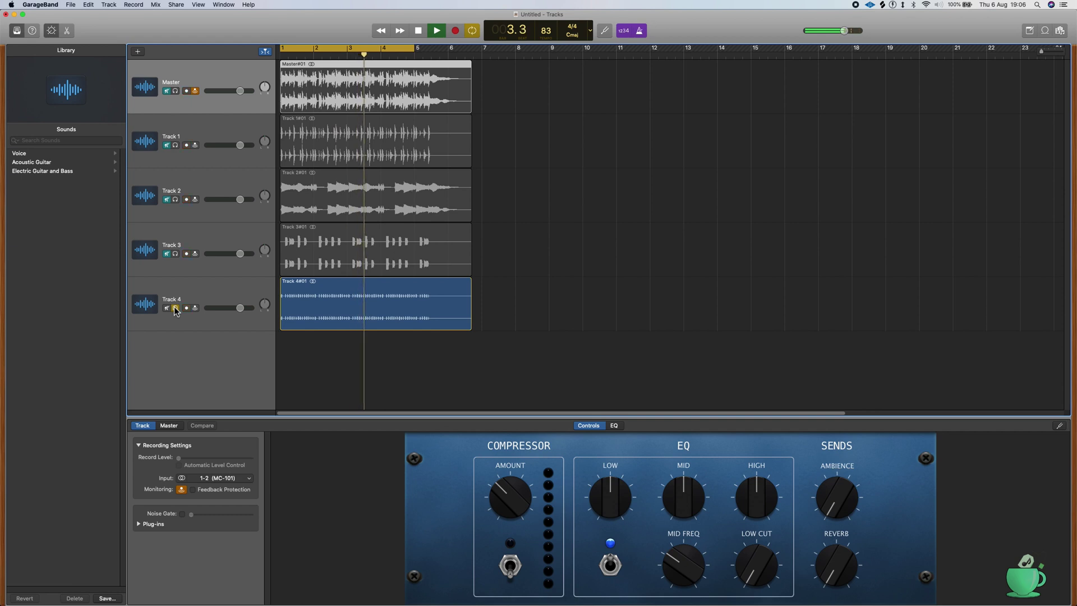